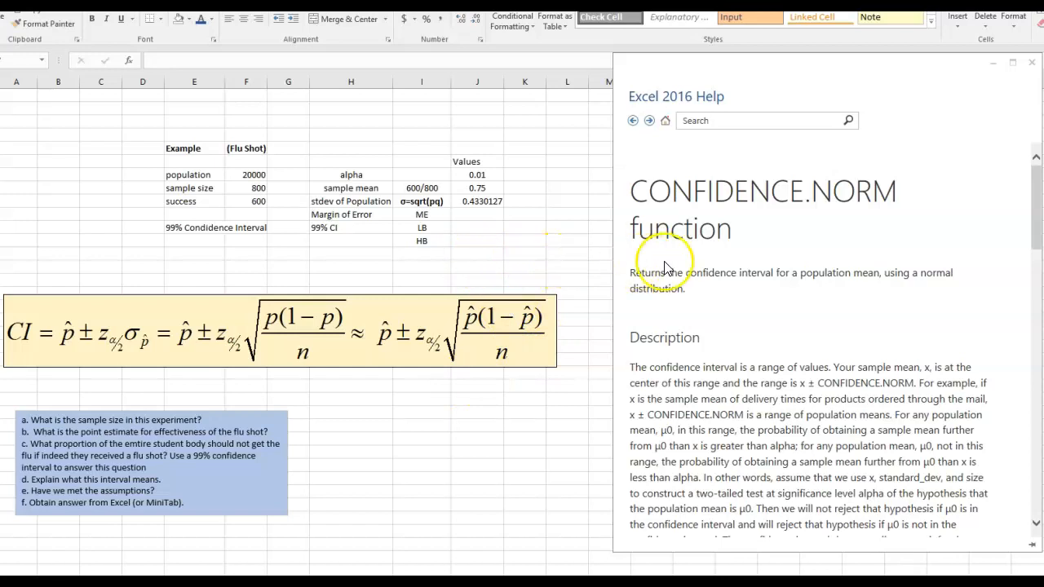
Review the description and argument syntax in the CONFIDENCE.NORM help article, and put the help window away
{"action": "left_click", "coordinate": [994, 64]}
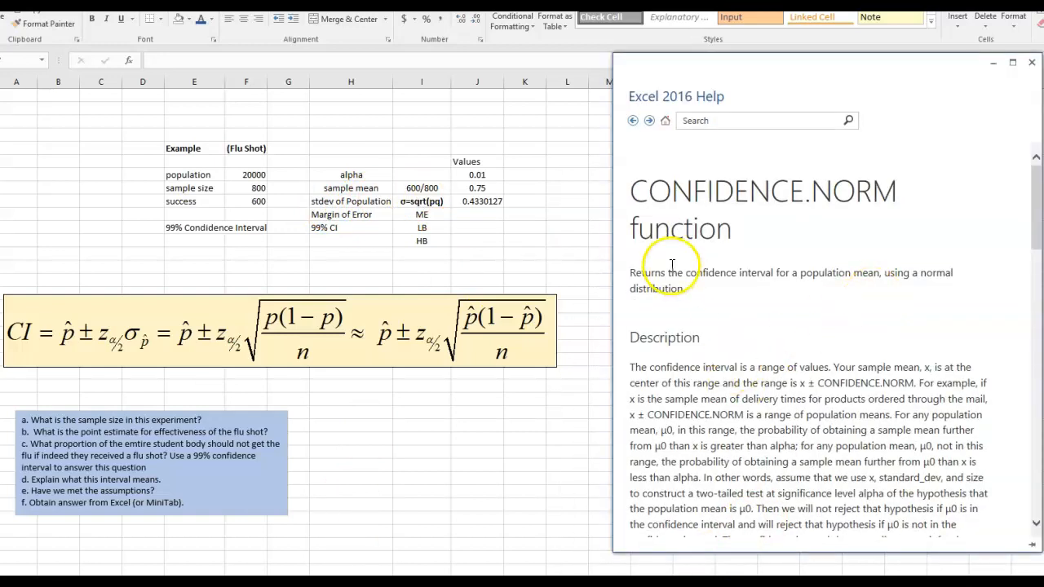
{"action": "scroll", "coordinate": [922, 252], "scroll_direction": "down", "scroll_amount": 1}
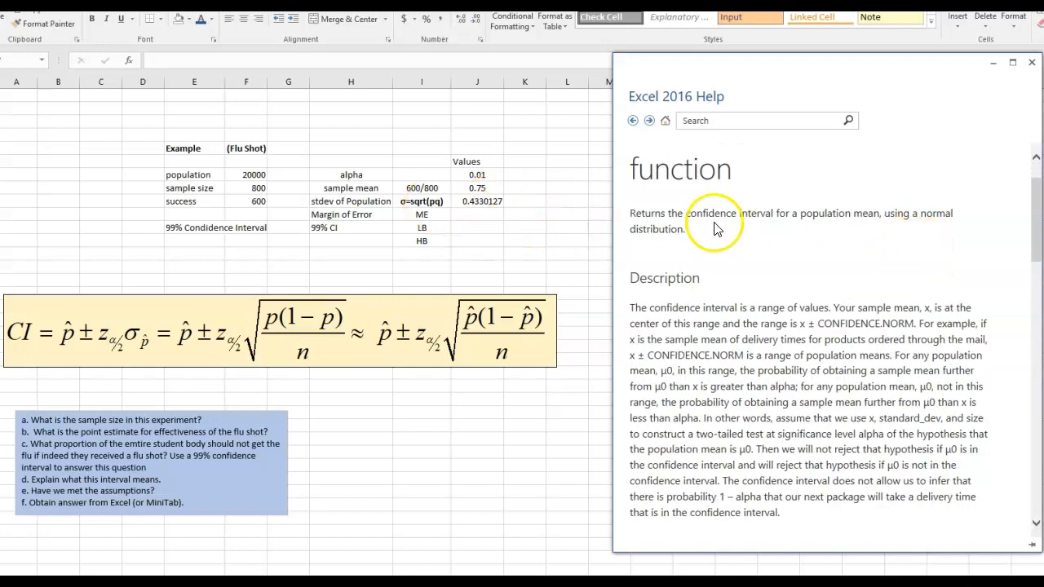
{"action": "scroll", "coordinate": [944, 289], "scroll_direction": "down", "scroll_amount": 6}
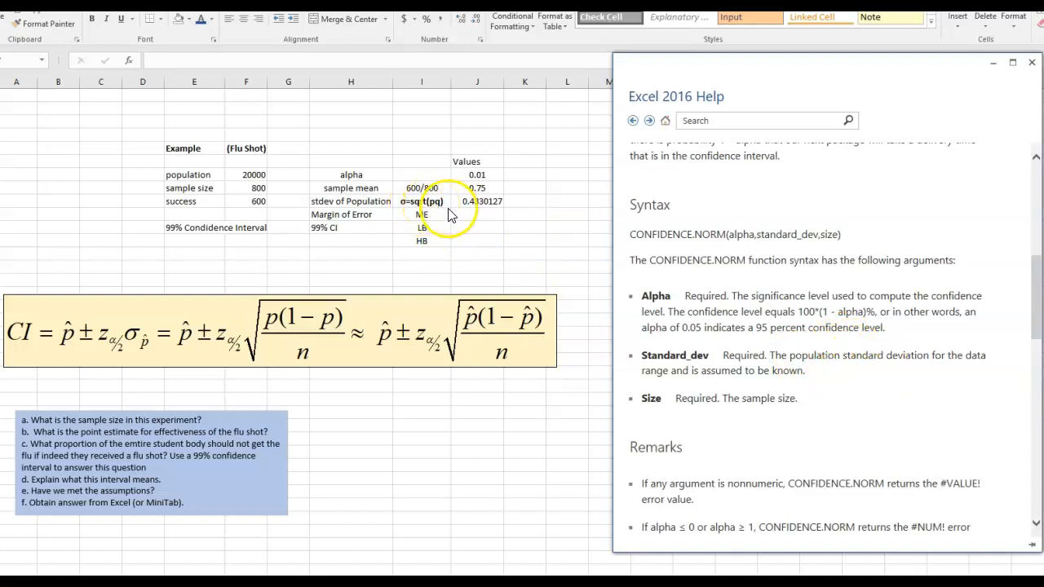
{"action": "left_click", "coordinate": [990, 61]}
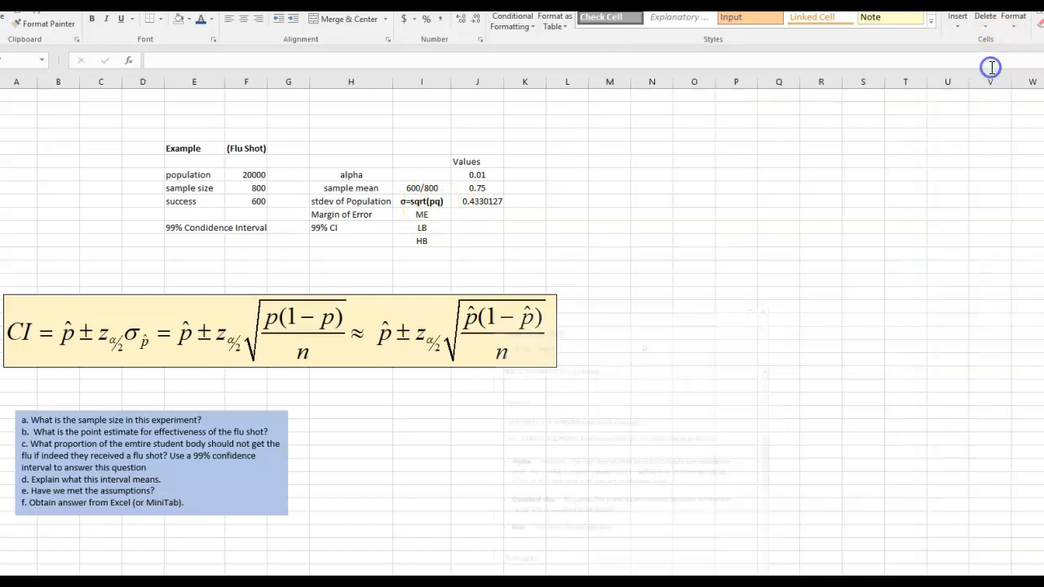
Calculate the margin of error in J10 with CONFIDENCE.NORM, using J7 as alpha, J9 as standard deviation and F8 as size
{"action": "left_click", "coordinate": [465, 212]}
{"action": "left_click", "coordinate": [465, 212]}
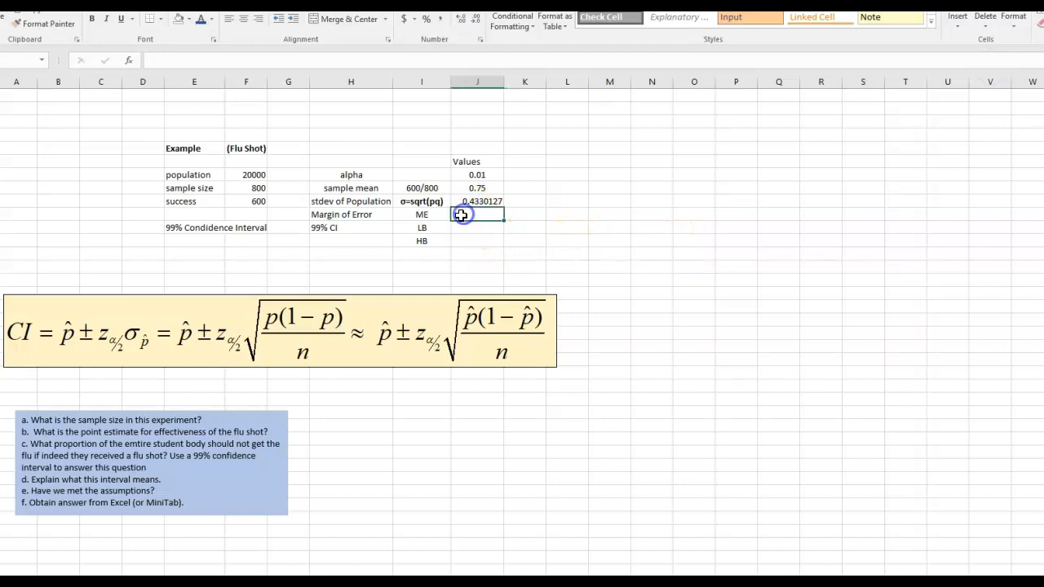
{"action": "left_click", "coordinate": [128, 61]}
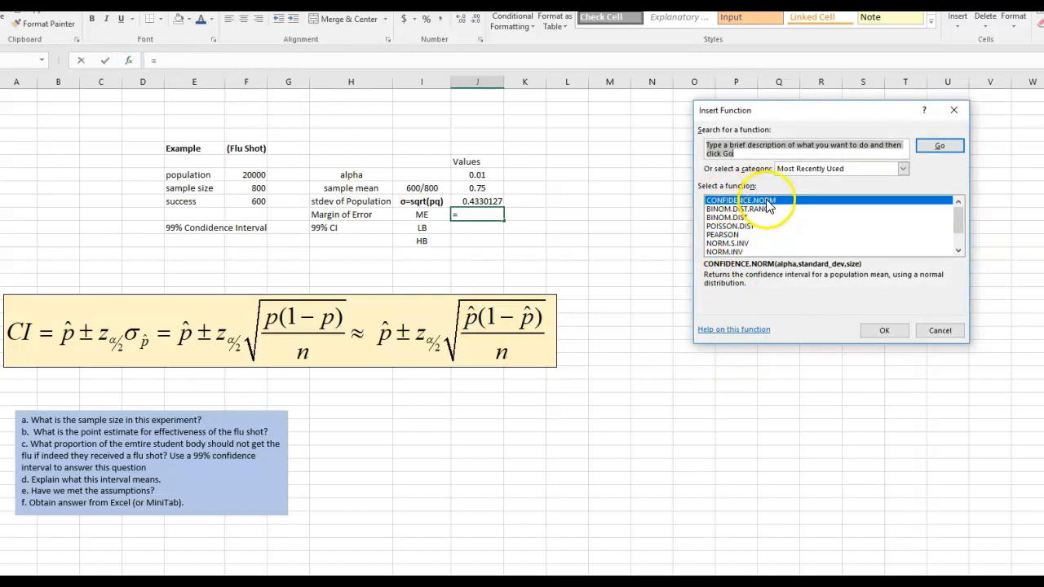
{"action": "left_click", "coordinate": [885, 331]}
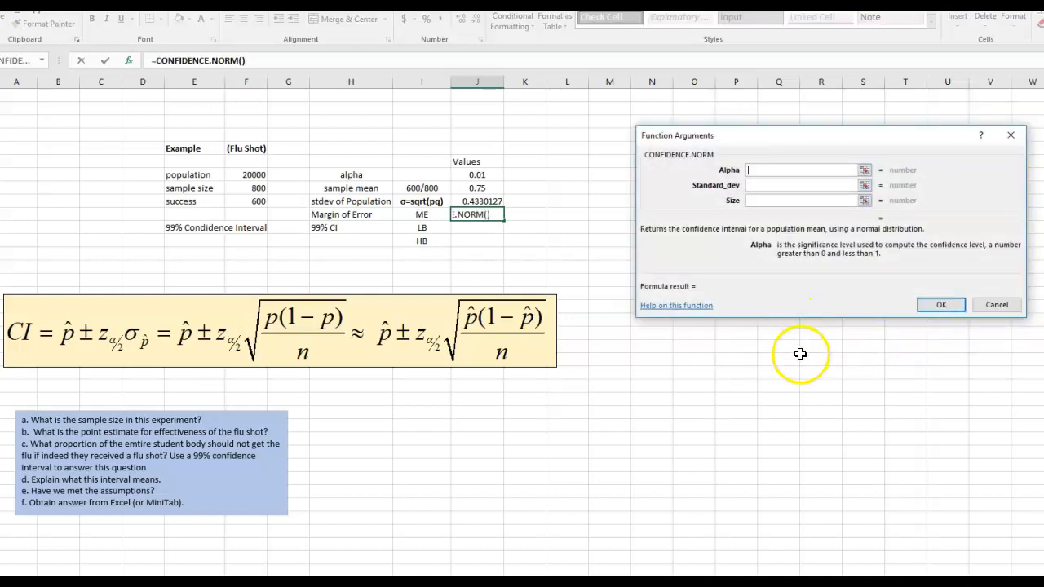
{"action": "left_click_drag", "start_coordinate": [759, 135], "coordinate": [733, 140]}
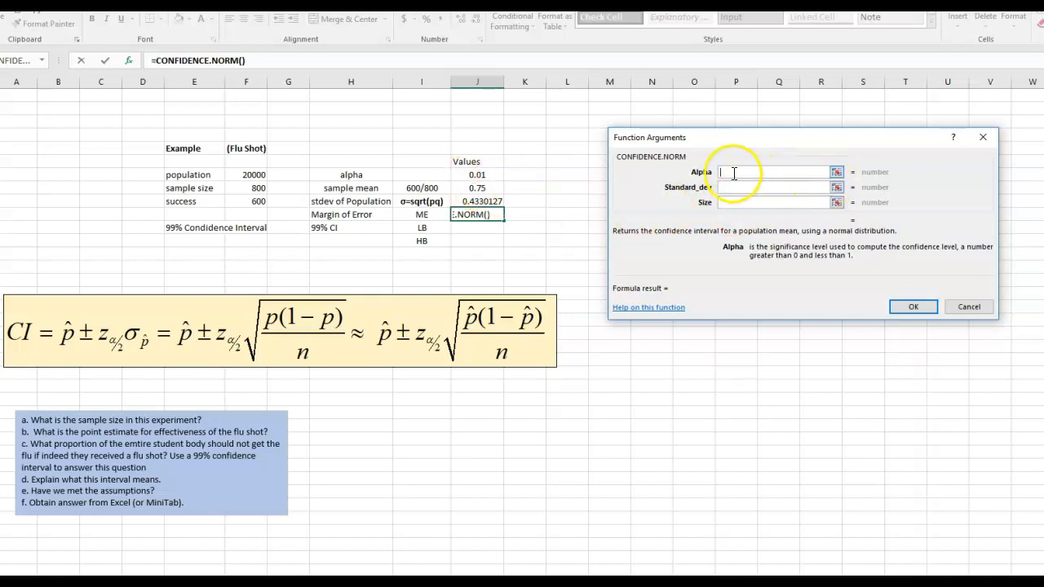
{"action": "left_click", "coordinate": [473, 173]}
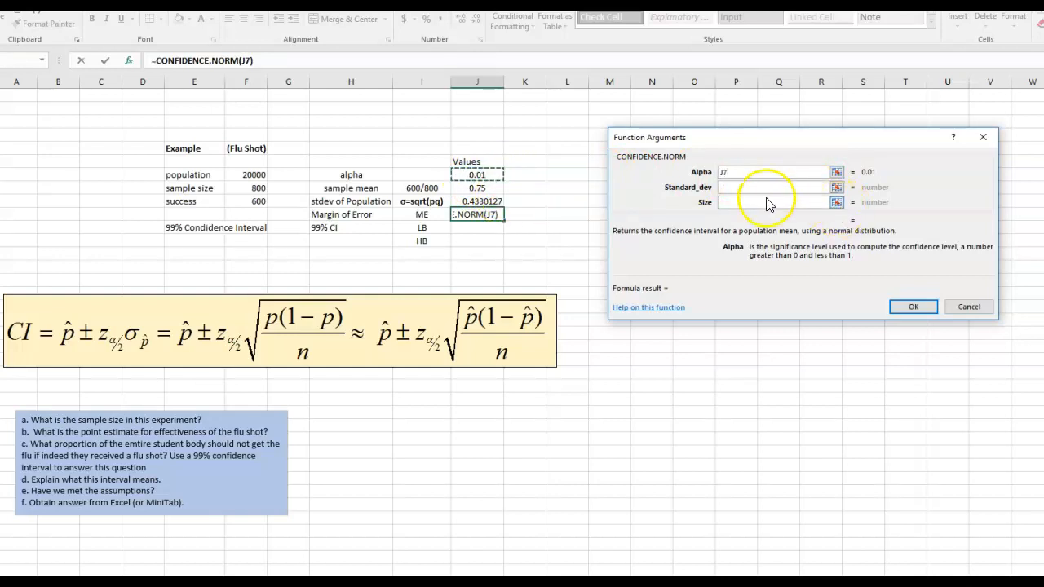
{"action": "left_click", "coordinate": [726, 187]}
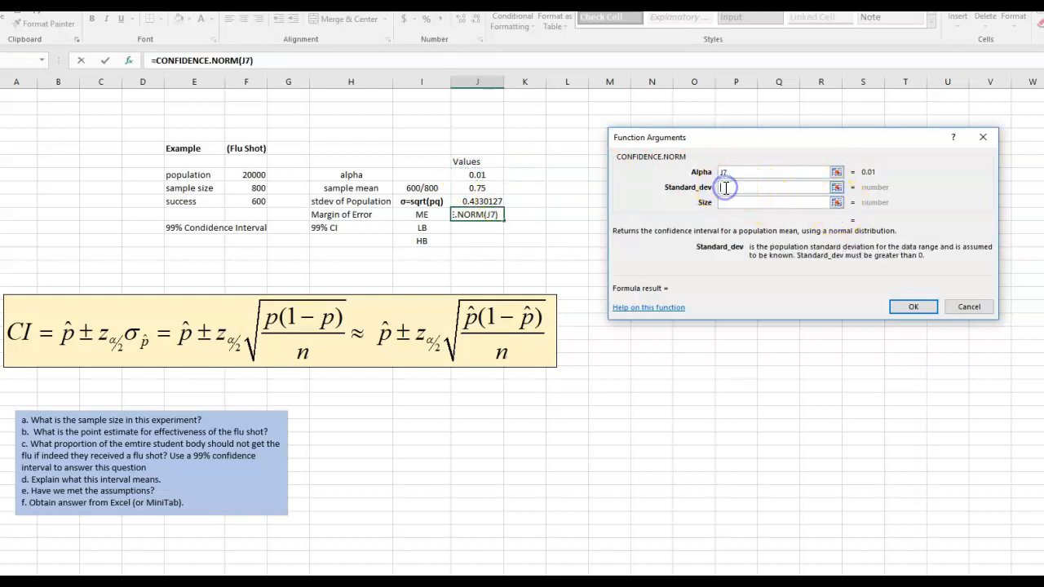
{"action": "left_click", "coordinate": [477, 201]}
{"action": "left_click", "coordinate": [727, 202]}
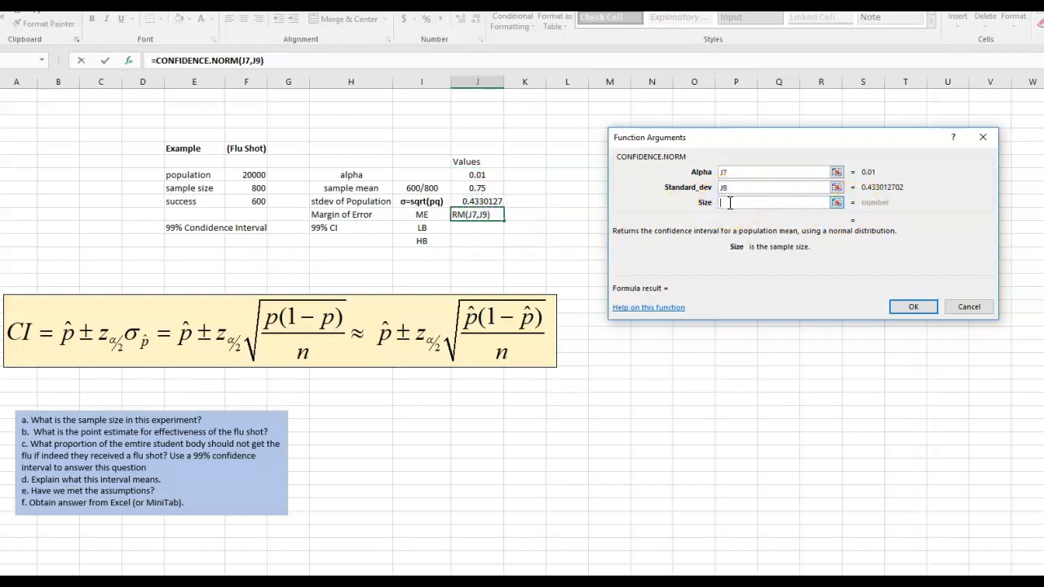
{"action": "left_click", "coordinate": [249, 187]}
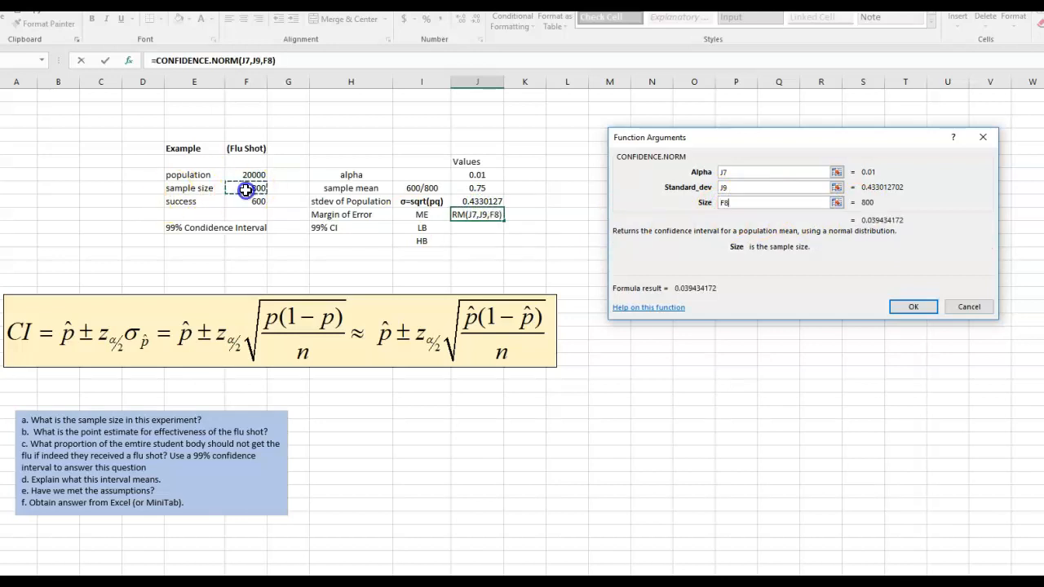
{"action": "left_click", "coordinate": [920, 308]}
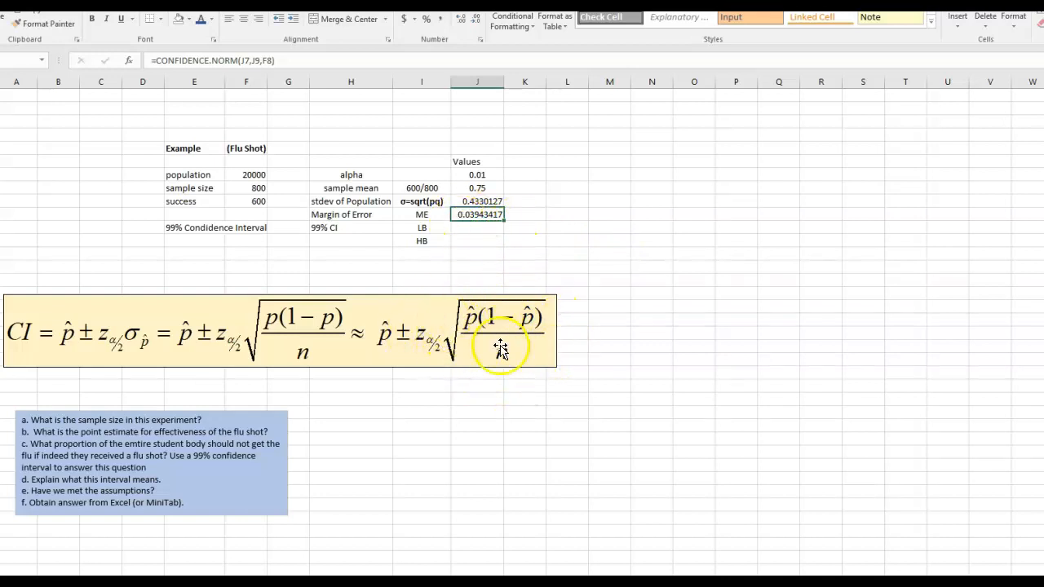
Calculate the lower bound of the 99% CI in J11 with the formula =J8-J10
{"action": "left_click", "coordinate": [464, 232]}
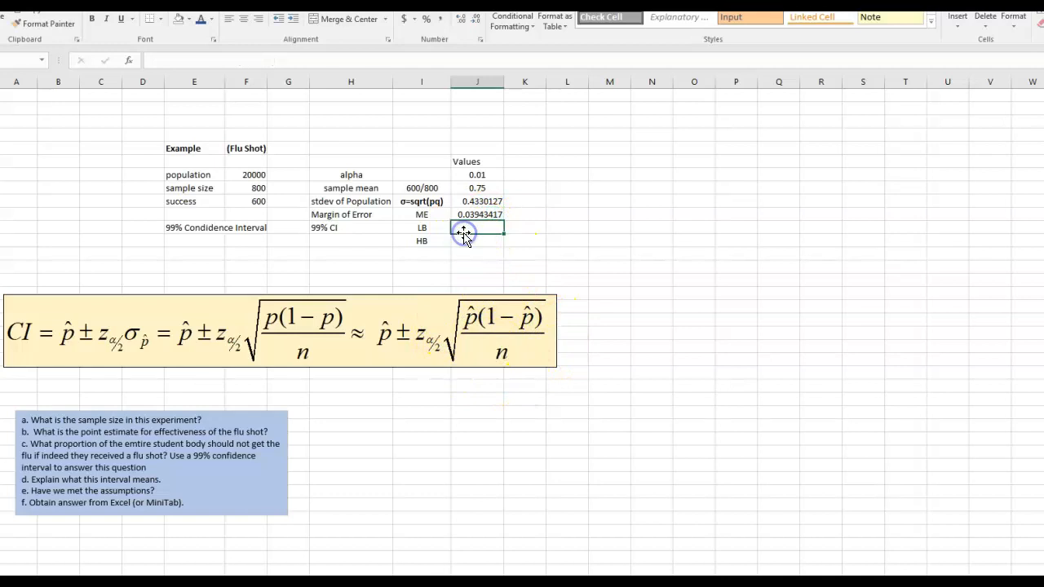
{"action": "left_click", "coordinate": [151, 61]}
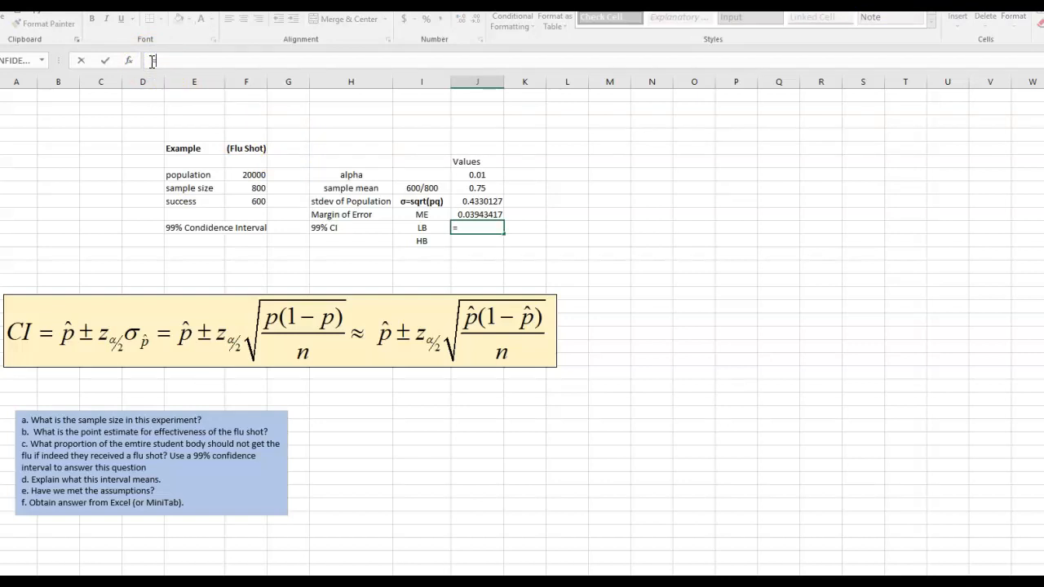
{"action": "left_click", "coordinate": [475, 188]}
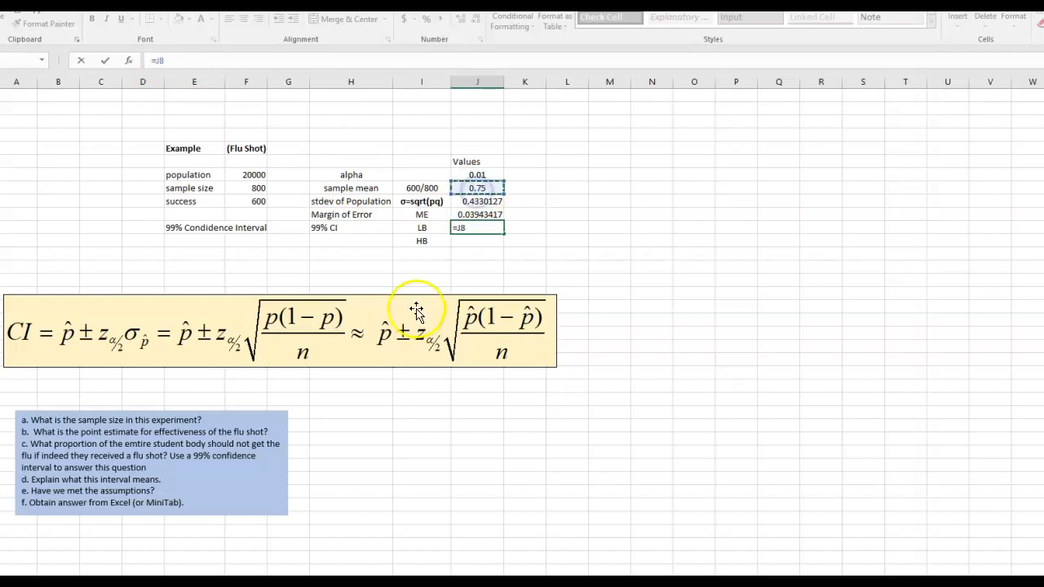
{"action": "type", "text": "-"}
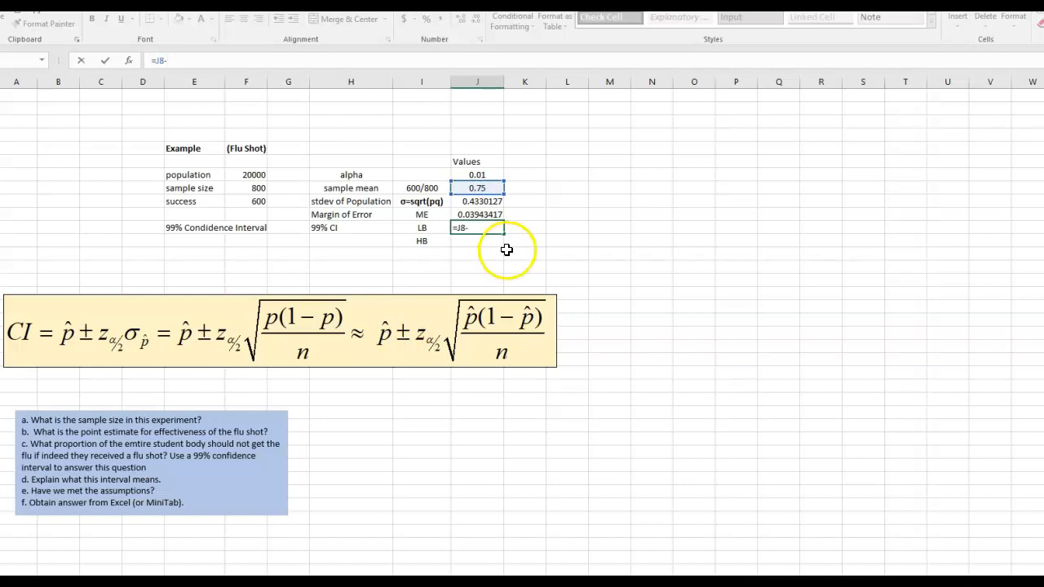
{"action": "left_click", "coordinate": [475, 214]}
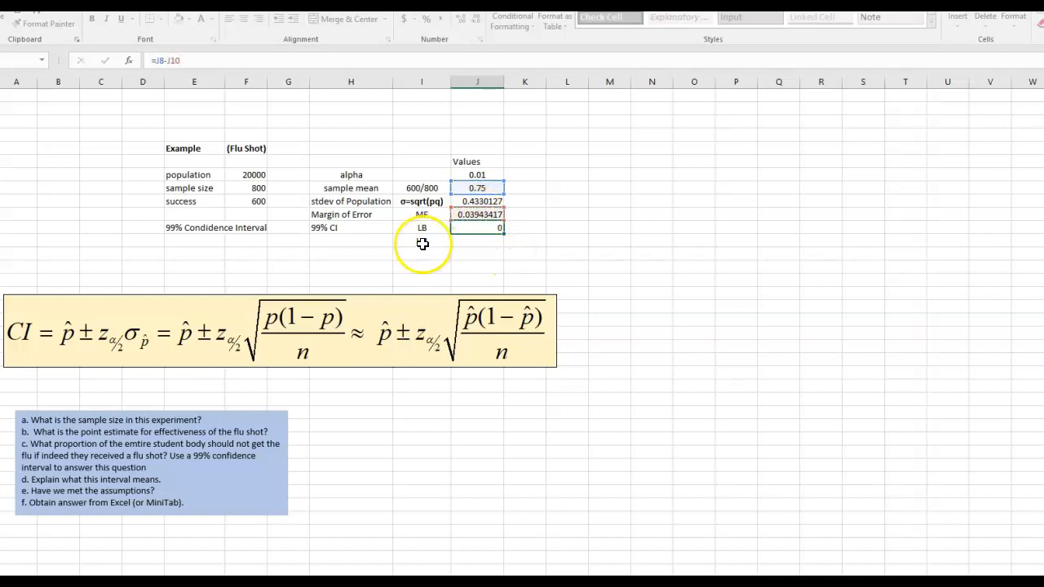
{"action": "key", "text": "Return"}
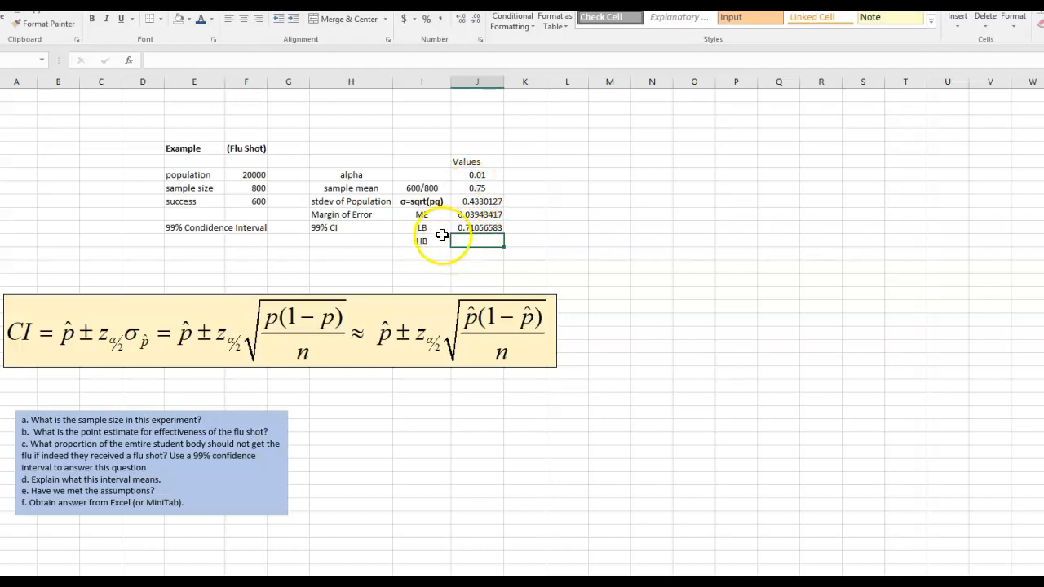
Calculate the upper bound of the 99% CI in J12 with the formula =J8+J10
{"action": "type", "text": "="}
{"action": "left_click", "coordinate": [479, 189]}
{"action": "type", "text": "+"}
{"action": "left_click", "coordinate": [470, 216]}
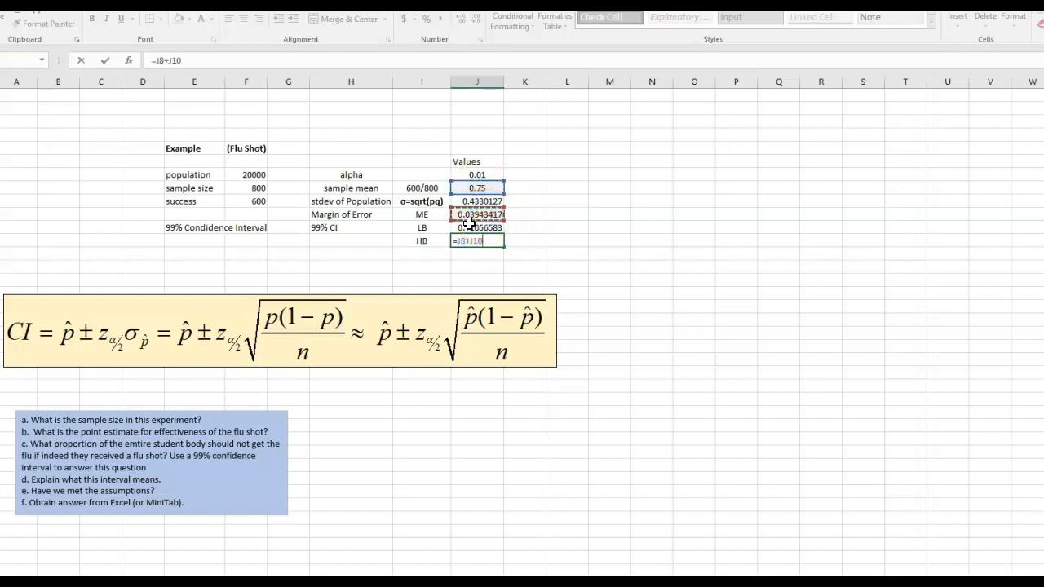
{"action": "key", "text": "Return"}
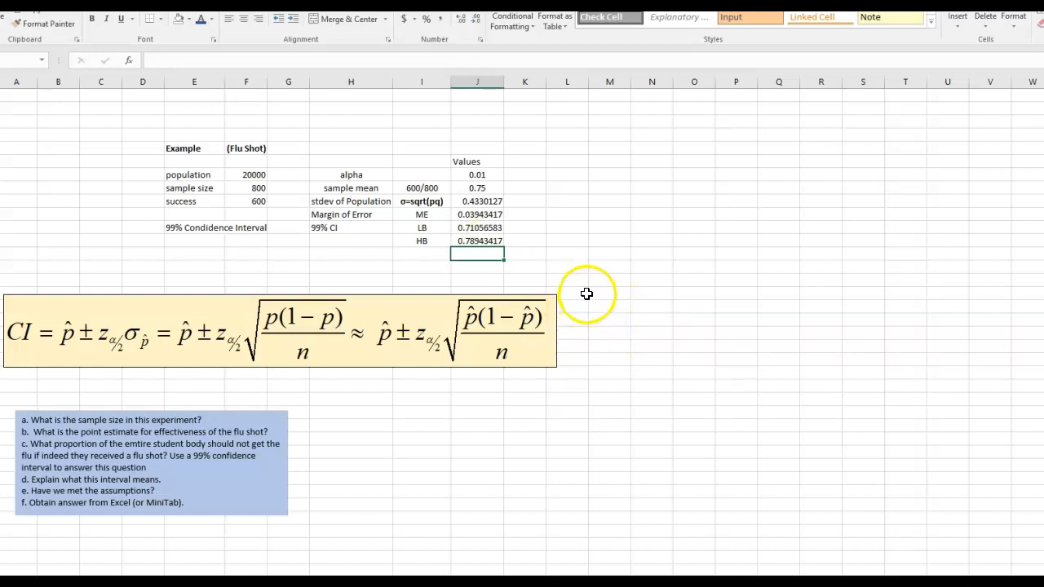
Compare the interval with the Solution slide in the PowerPoint presentation on confidence intervals, and return to the Excel worksheet
{"action": "left_click_drag", "start_coordinate": [0, 211], "coordinate": [251, 164]}
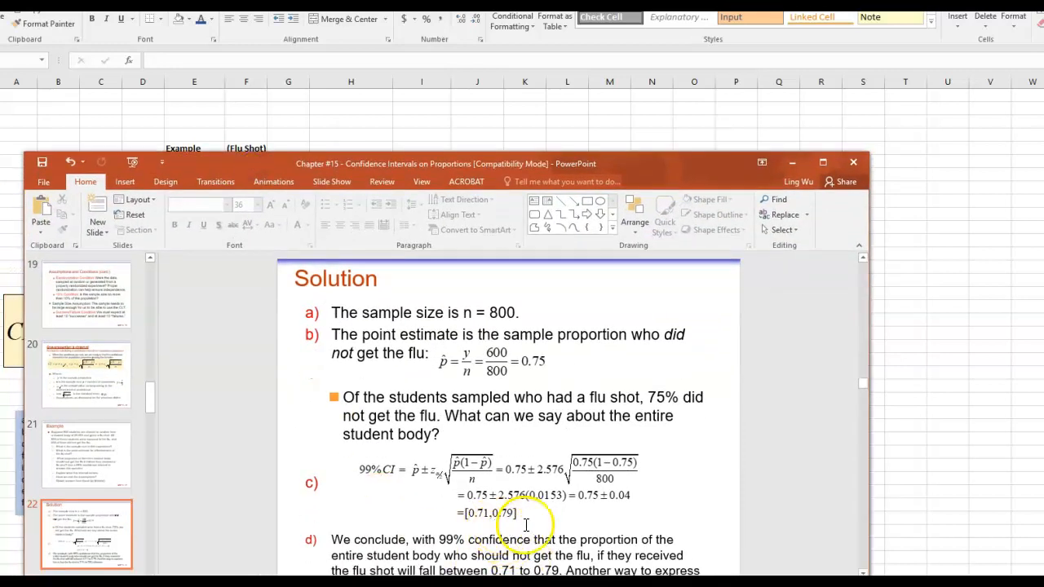
{"action": "left_click", "coordinate": [794, 163]}
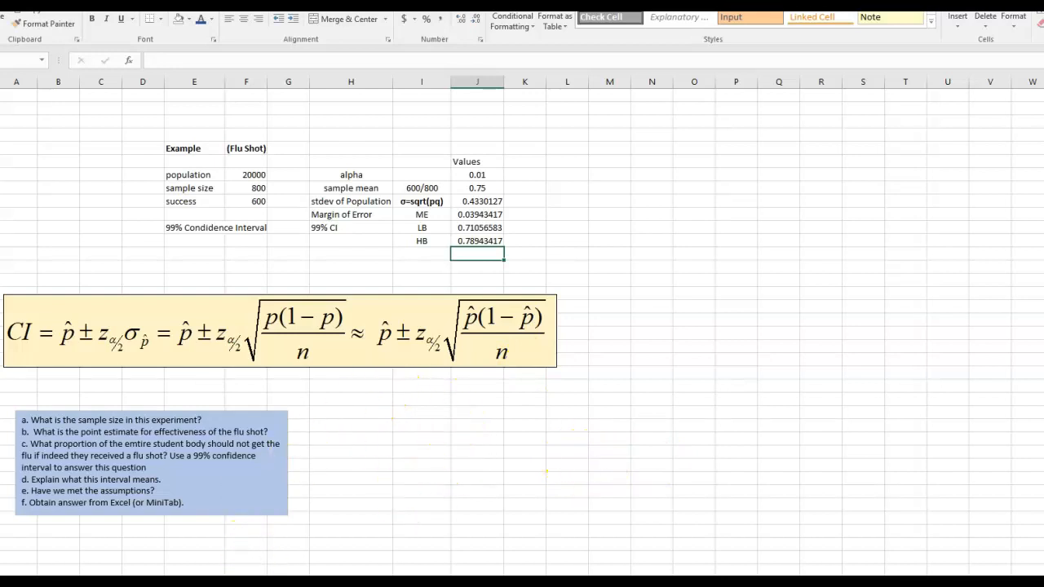
Switch to the Proportion Test Templete workbook and enter a sample size of 800 and a success count of 600
{"action": "left_click", "coordinate": [221, 583]}
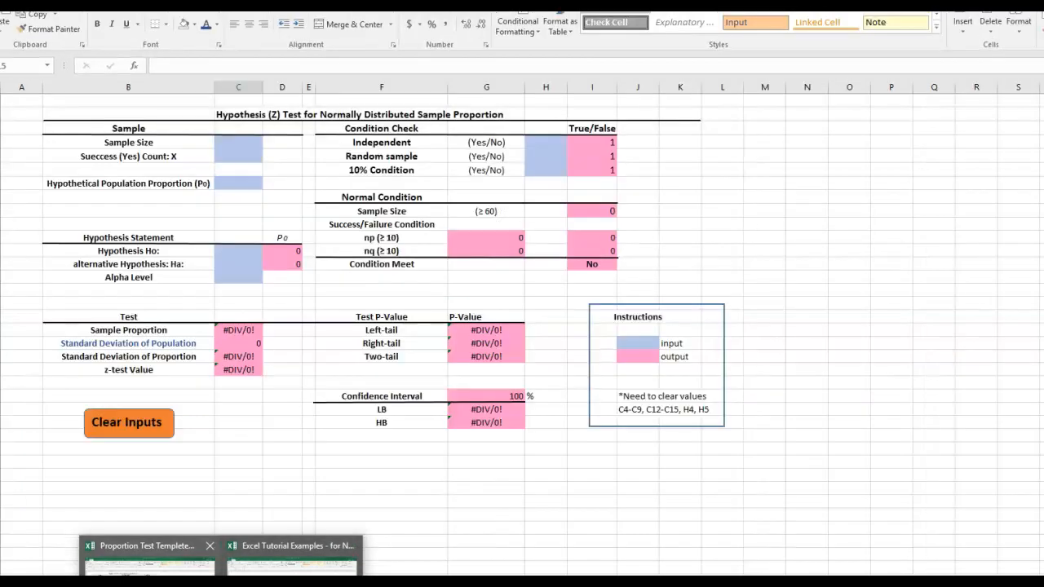
{"action": "left_click", "coordinate": [147, 561]}
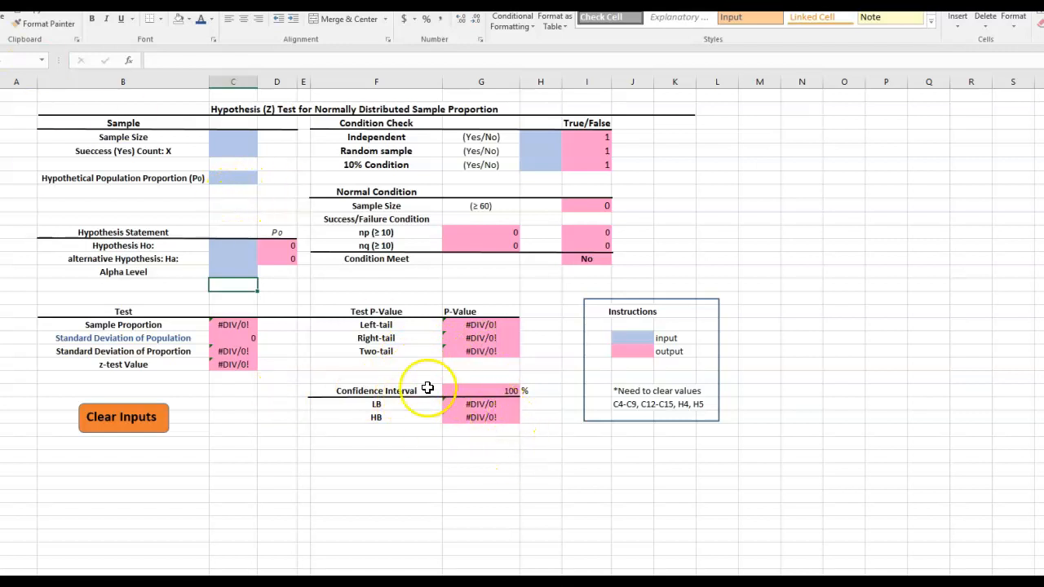
{"action": "left_click", "coordinate": [225, 136]}
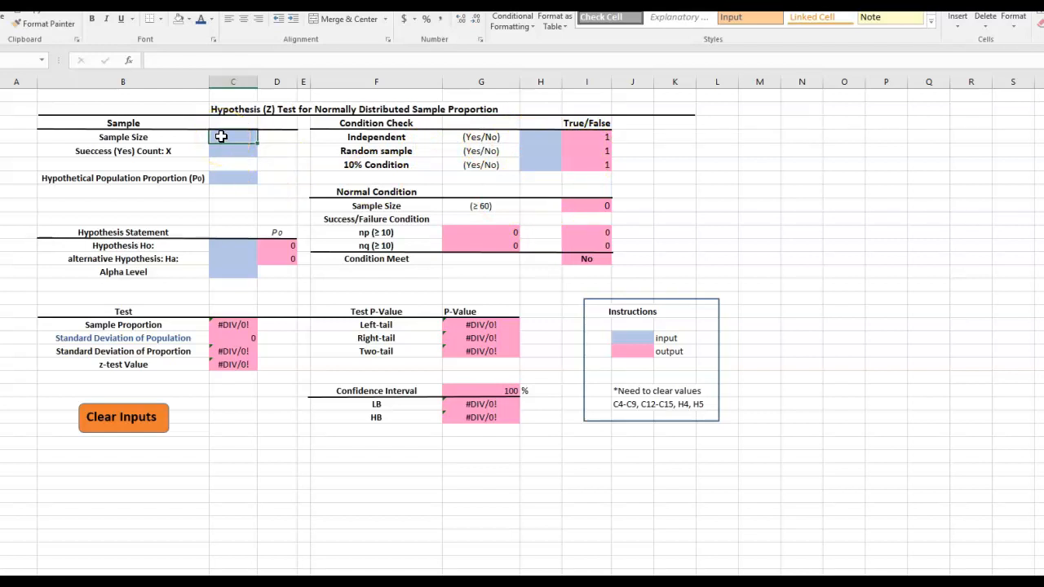
{"action": "type", "text": "800"}
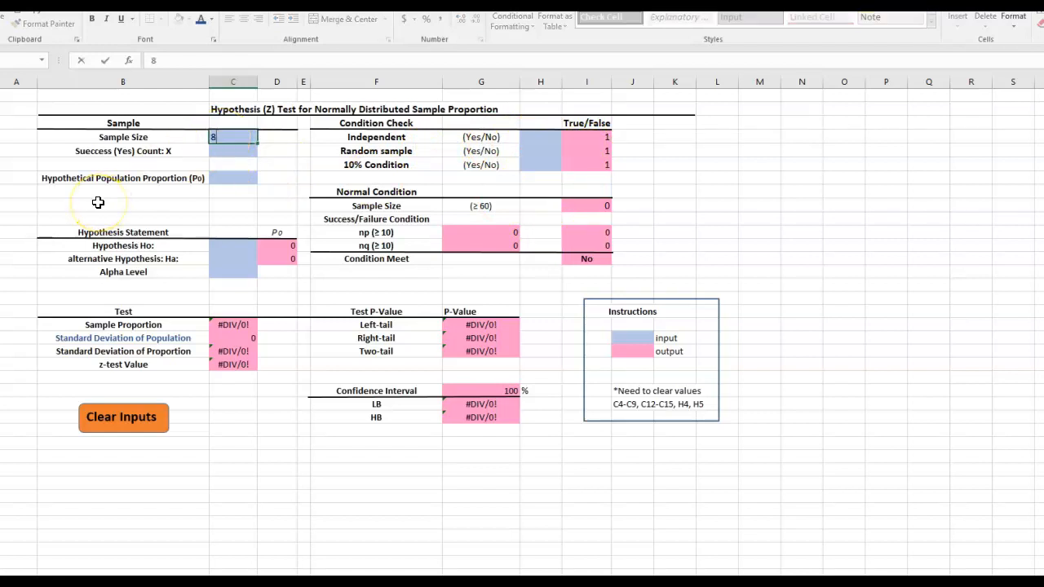
{"action": "left_click", "coordinate": [227, 151]}
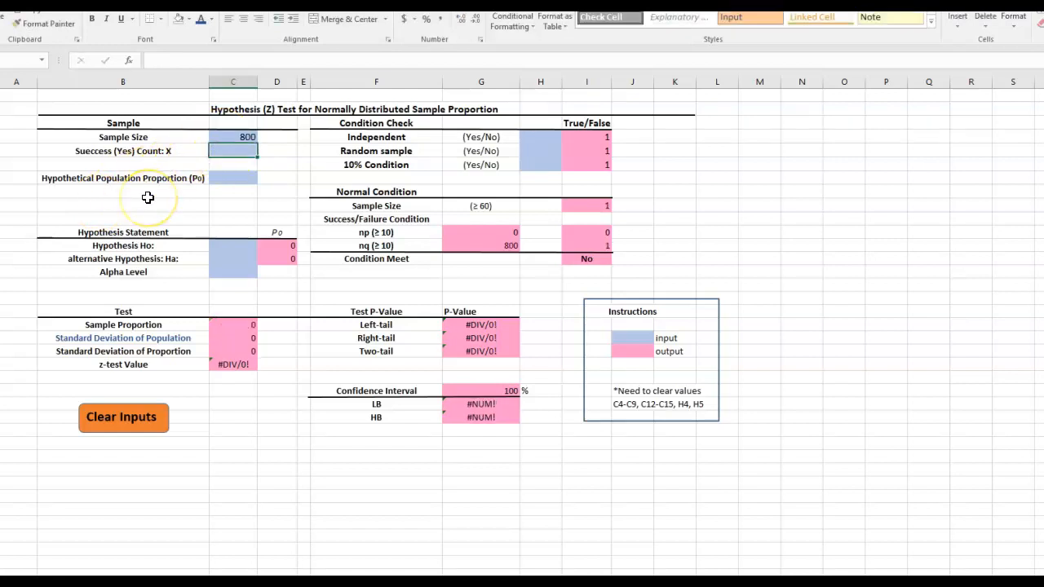
{"action": "type", "text": "600"}
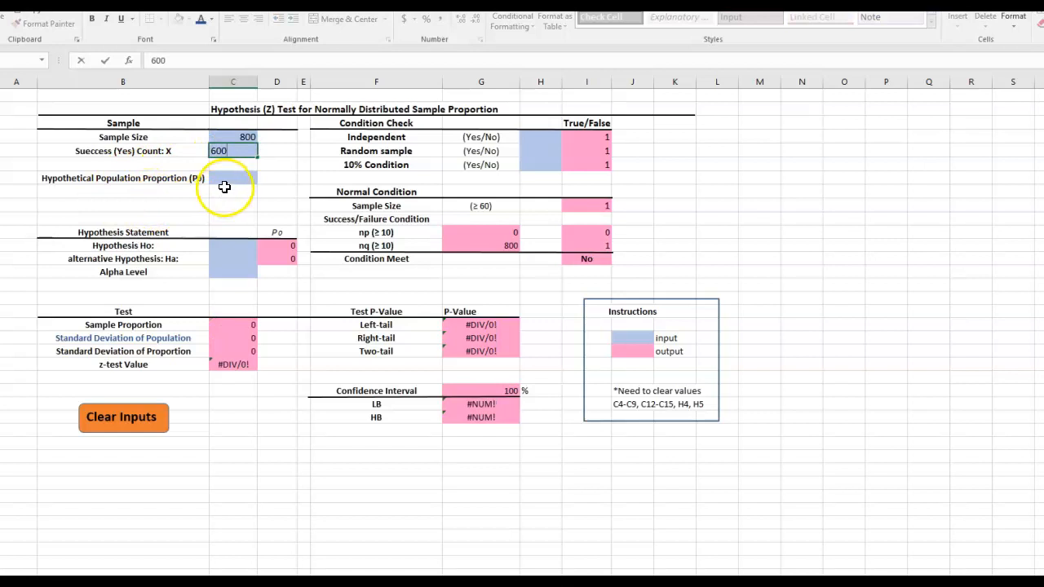
Set the hypothetical population proportion to 0.75 and the alpha level to 0.01 in the test template
{"action": "left_click", "coordinate": [227, 178]}
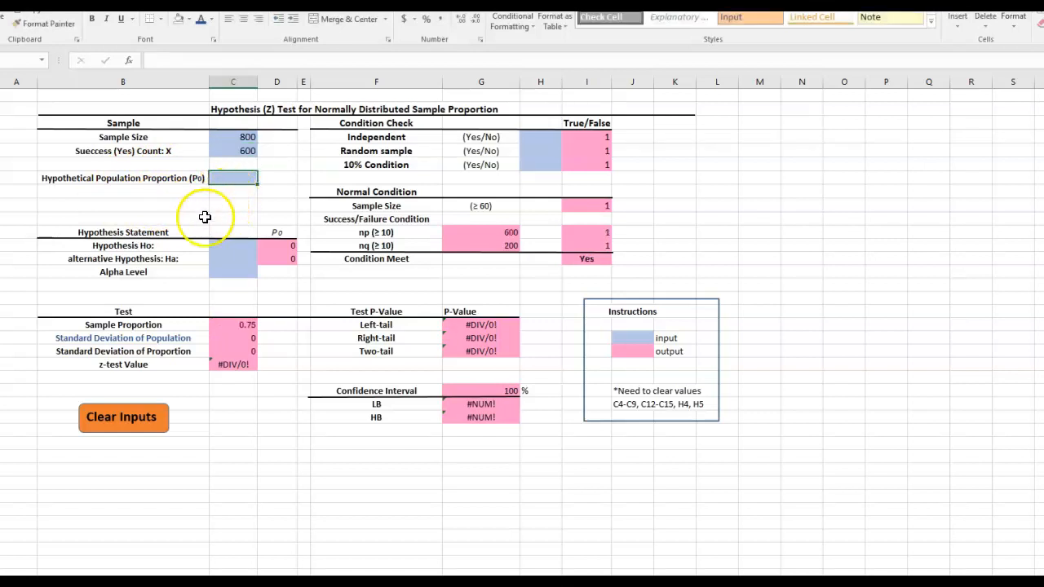
{"action": "type", "text": "0.75"}
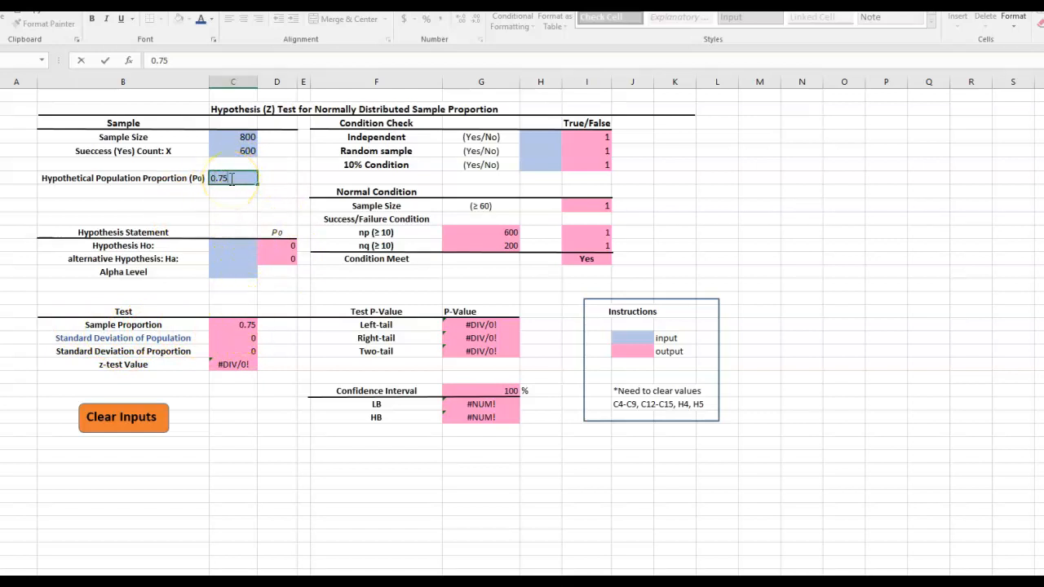
{"action": "left_click", "coordinate": [227, 274]}
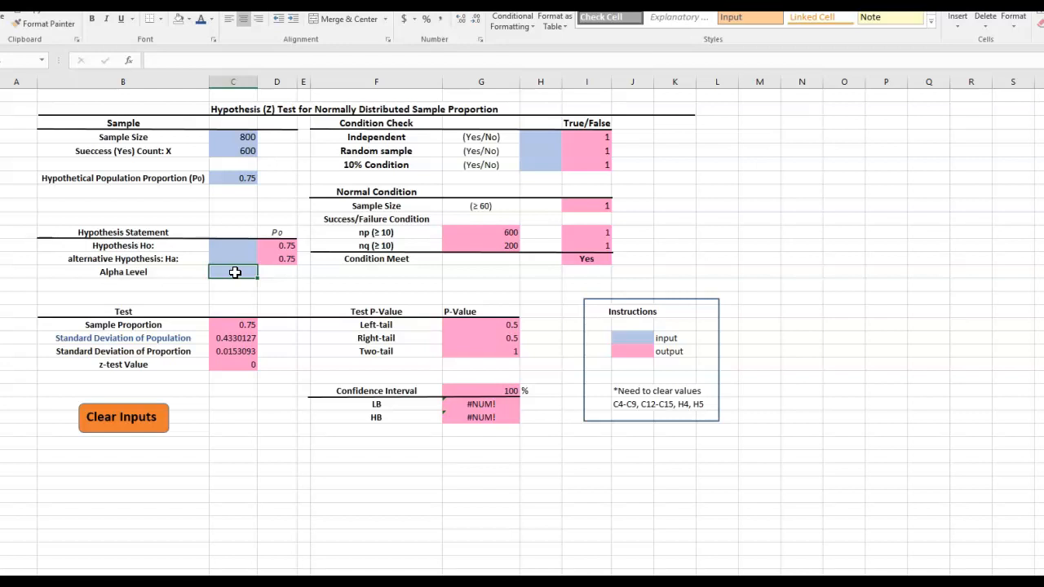
{"action": "type", "text": "0.01"}
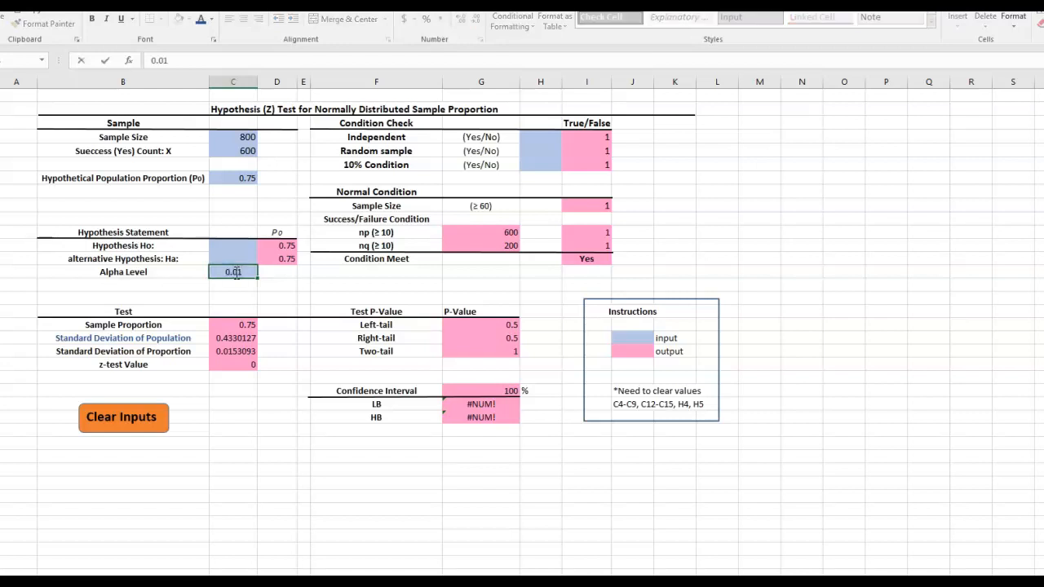
{"action": "key", "text": "Return"}
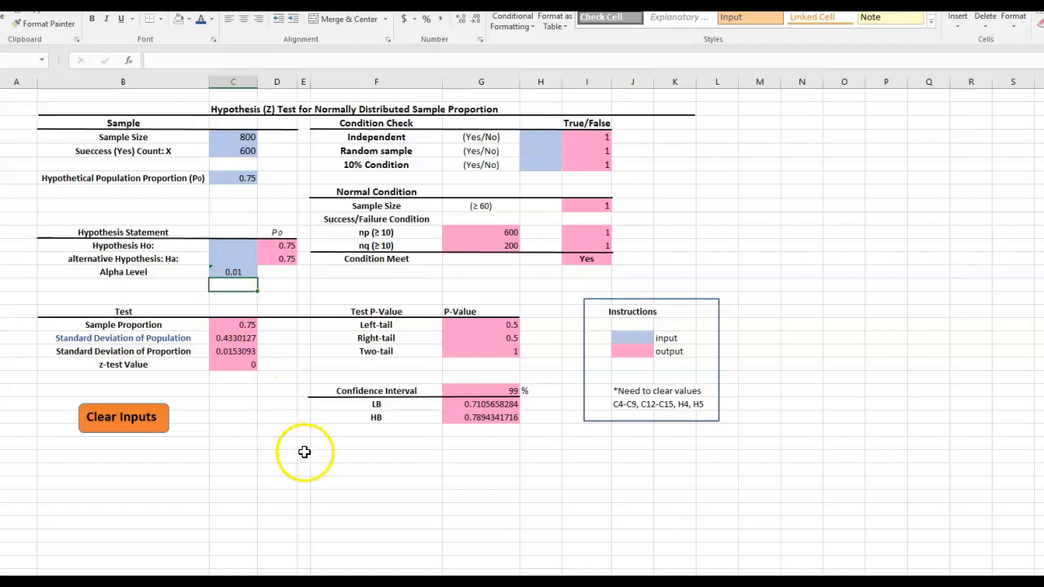
{"action": "left_click", "coordinate": [374, 470]}
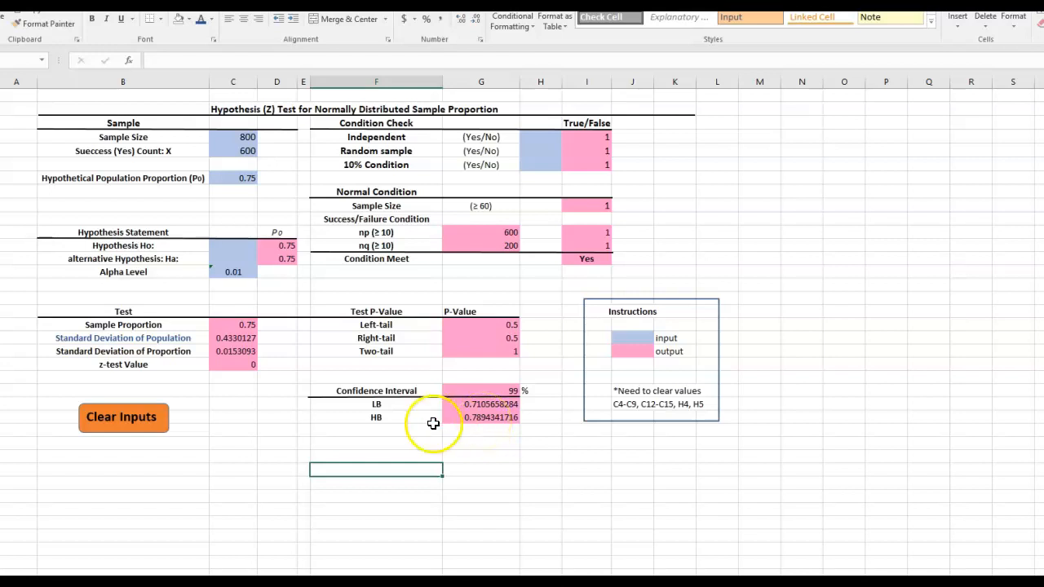
Compare the template's confidence interval and success/failure condition with the Solution slides in PowerPoint, and return to the template workbook
{"action": "key", "text": "alt+Tab"}
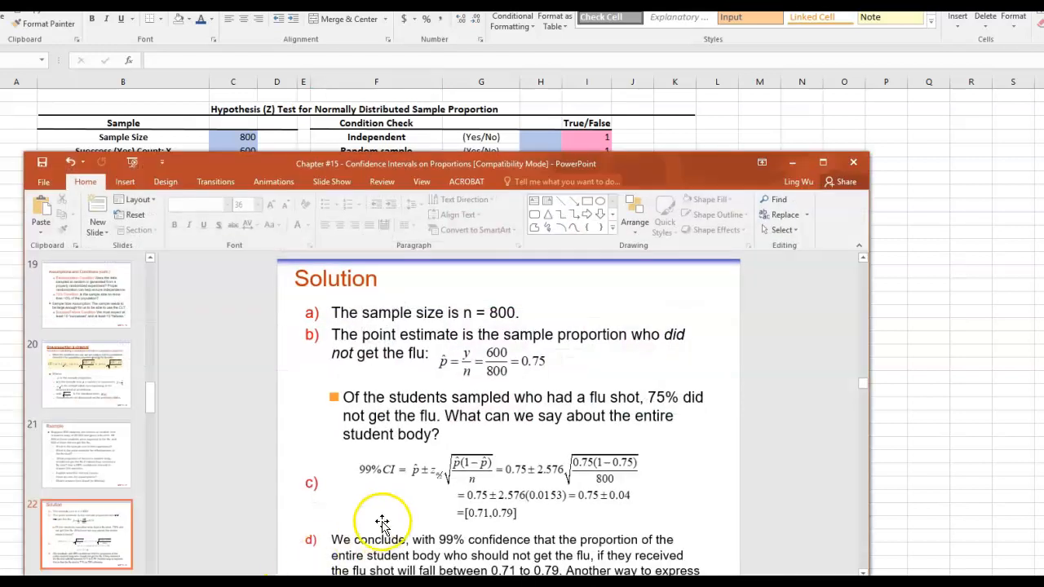
{"action": "scroll", "coordinate": [383, 461], "scroll_direction": "down", "scroll_amount": 1}
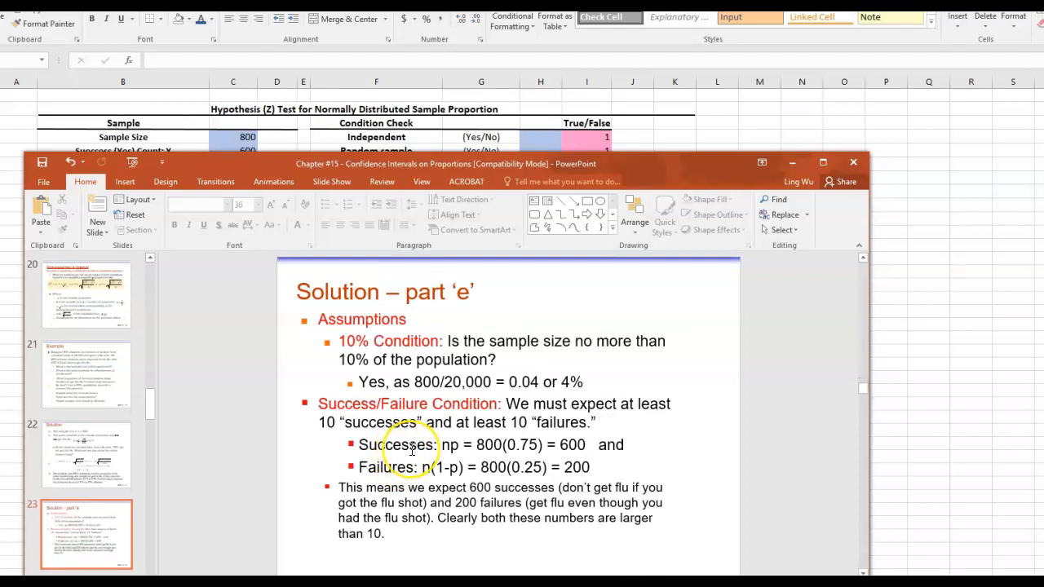
{"action": "scroll", "coordinate": [412, 448], "scroll_direction": "up", "scroll_amount": 1}
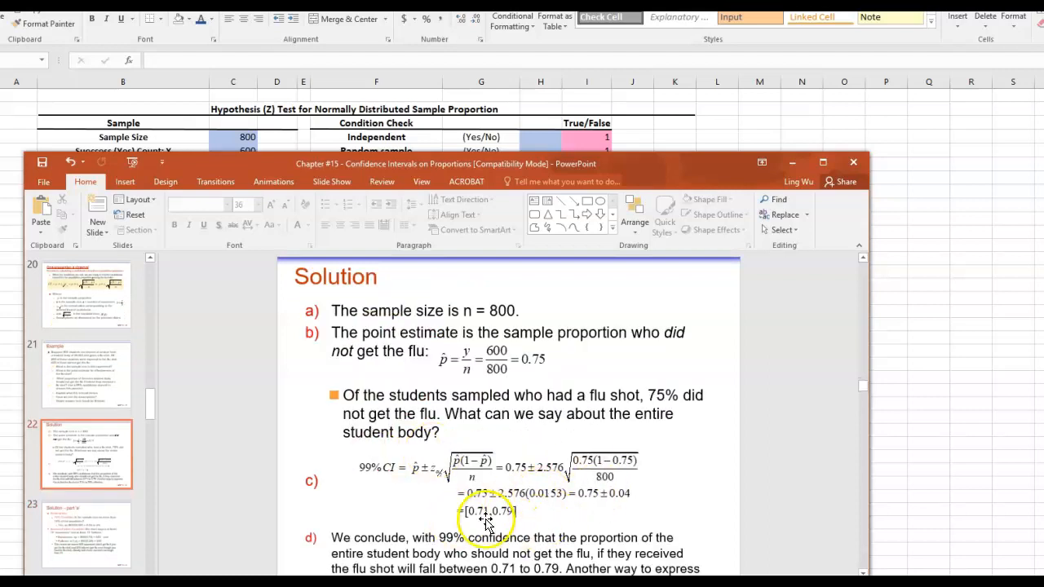
{"action": "left_click", "coordinate": [792, 161]}
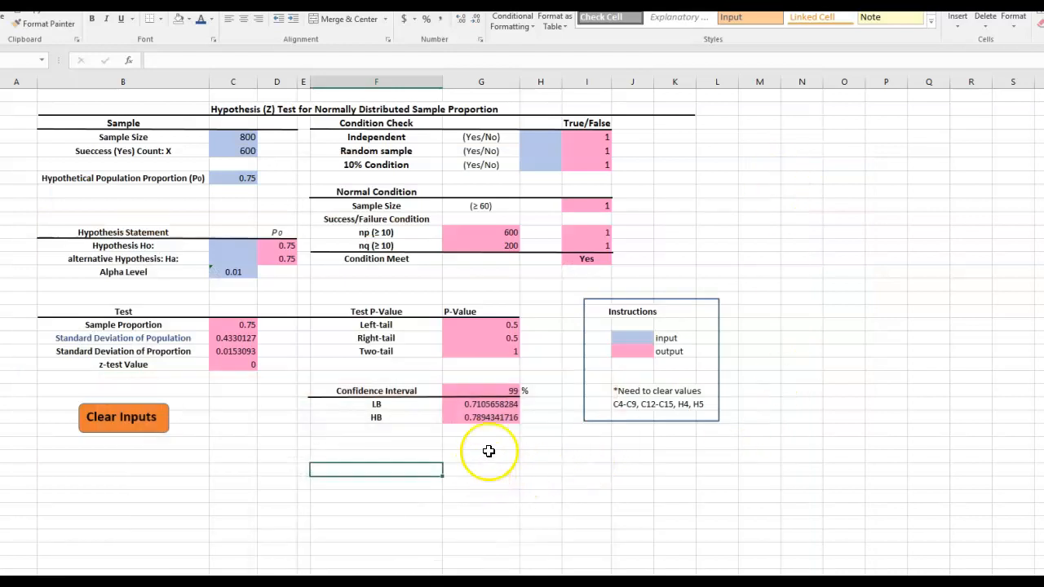
Capture the Confidence Interval block with its LB and HB rows from the proportion test template using Snipping Tool
{"action": "left_click", "coordinate": [73, 579]}
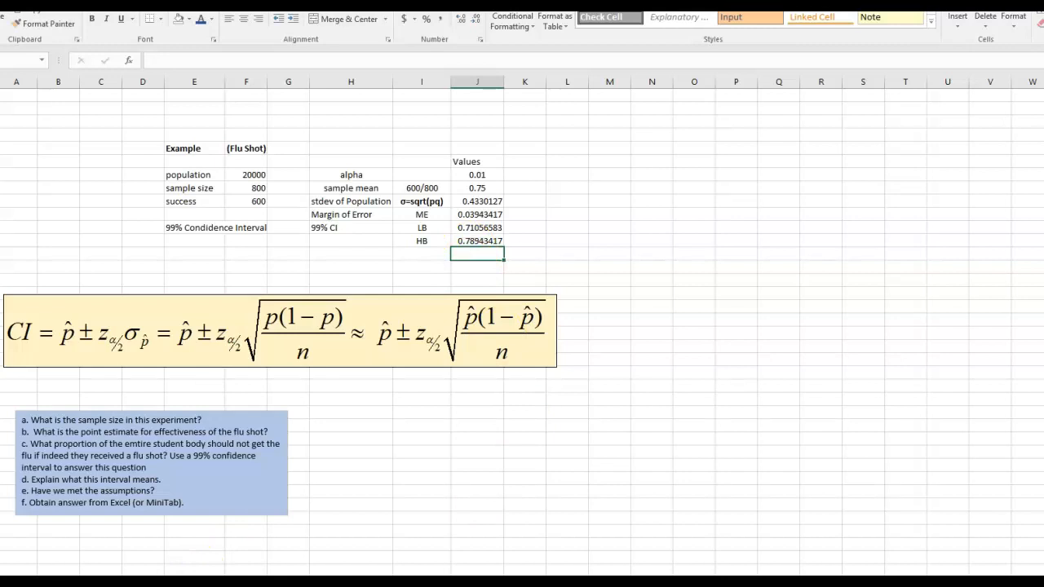
{"action": "left_click", "coordinate": [223, 584]}
{"action": "left_click", "coordinate": [151, 569]}
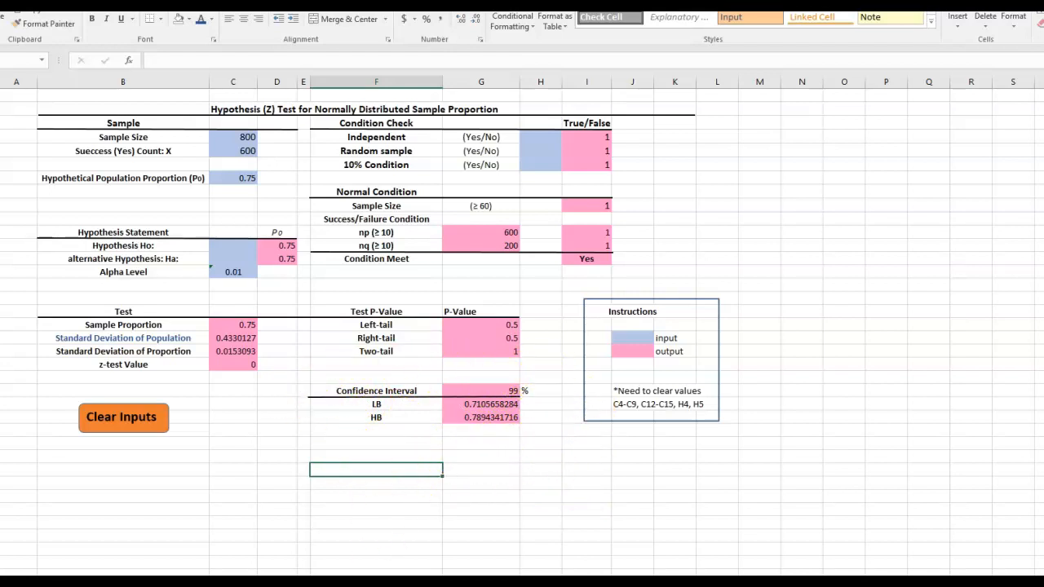
{"action": "left_click", "coordinate": [223, 584]}
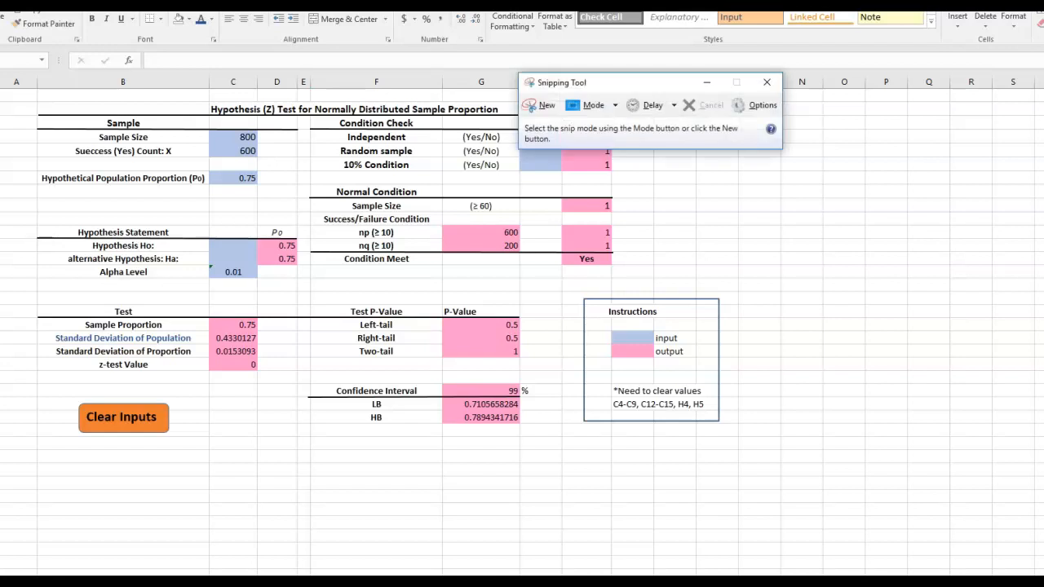
{"action": "left_click", "coordinate": [547, 108]}
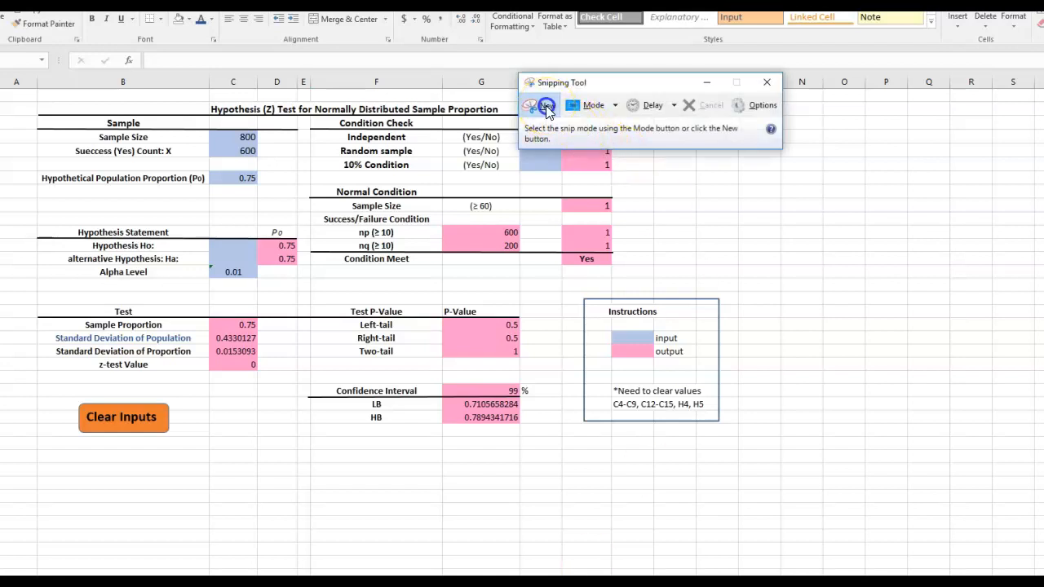
{"action": "left_click_drag", "start_coordinate": [302, 372], "coordinate": [554, 430]}
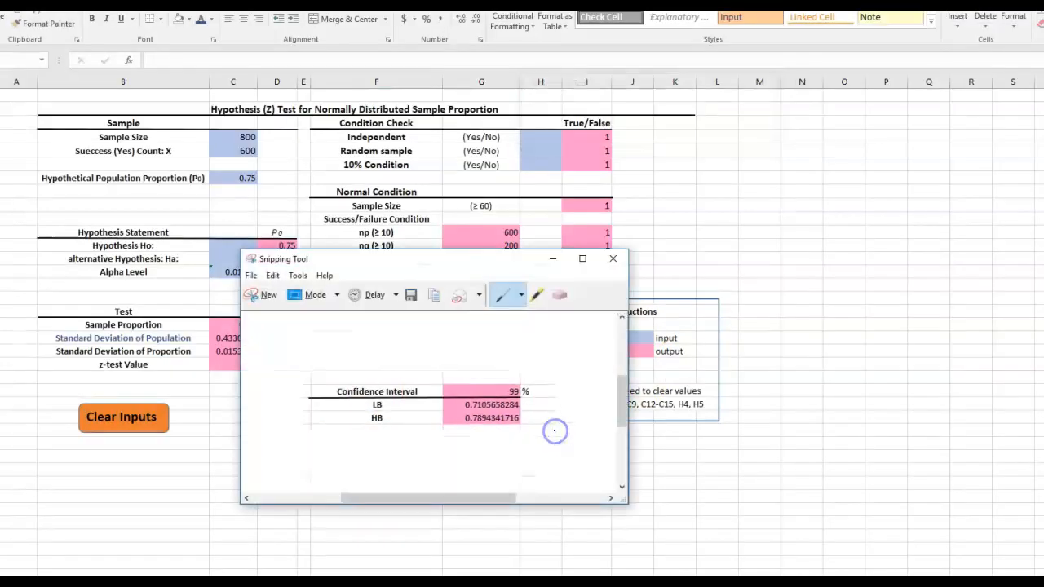